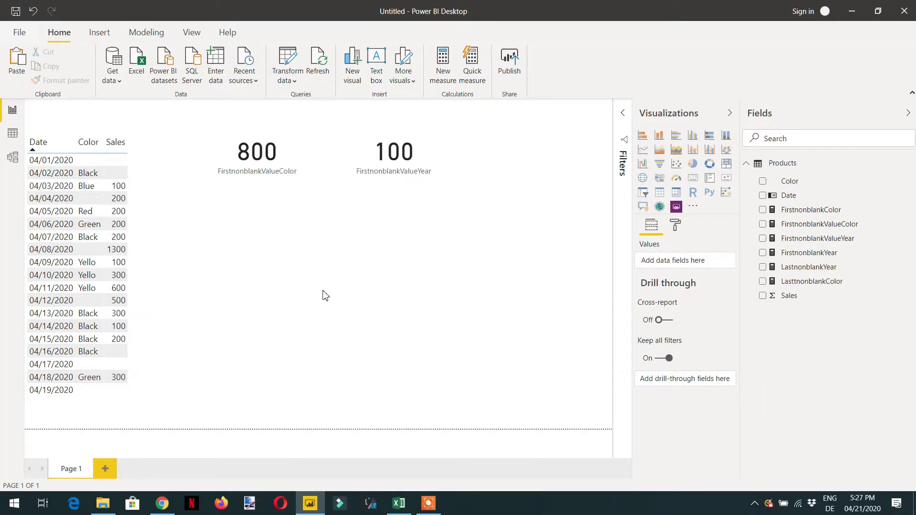
Step: Review the LASTNONBLANKVALUE documentation's note about sorted values, then return to the Power BI report
key("alt+Tab")
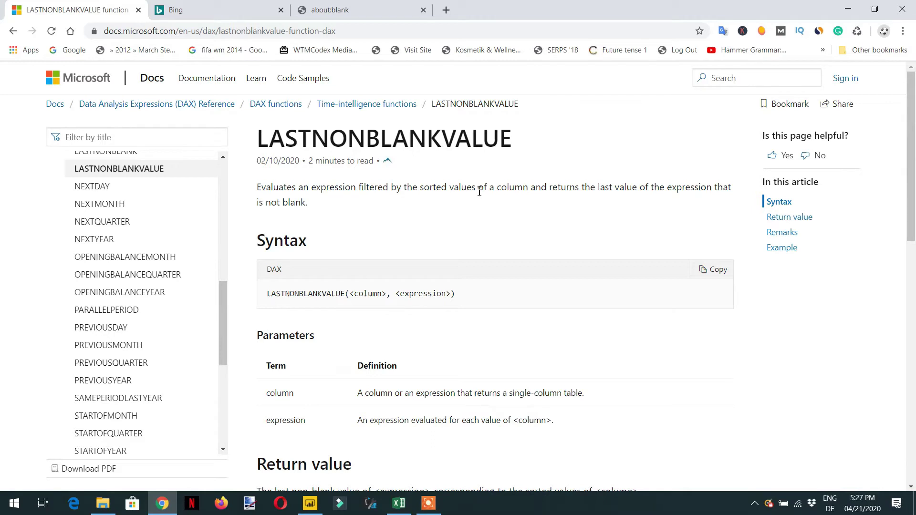
left_click_drag(467, 189, 391, 189)
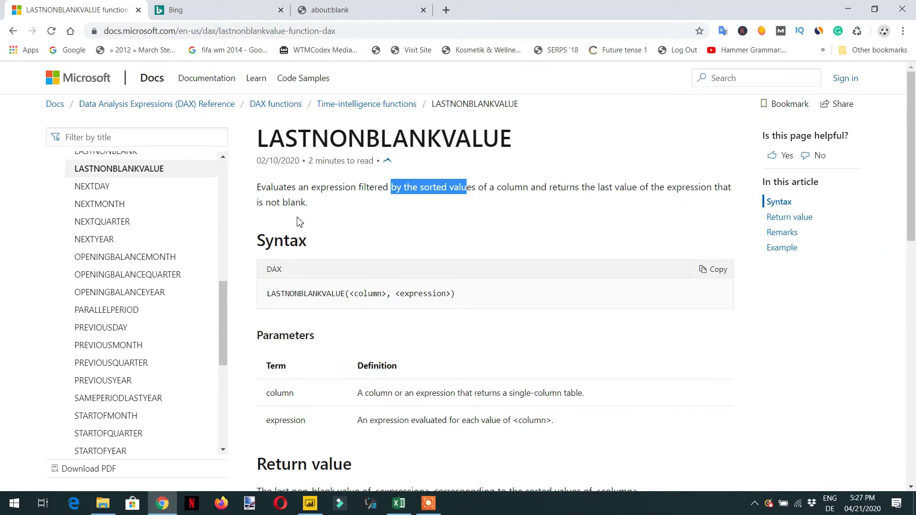
mouse_move(310, 510)
left_click(310, 505)
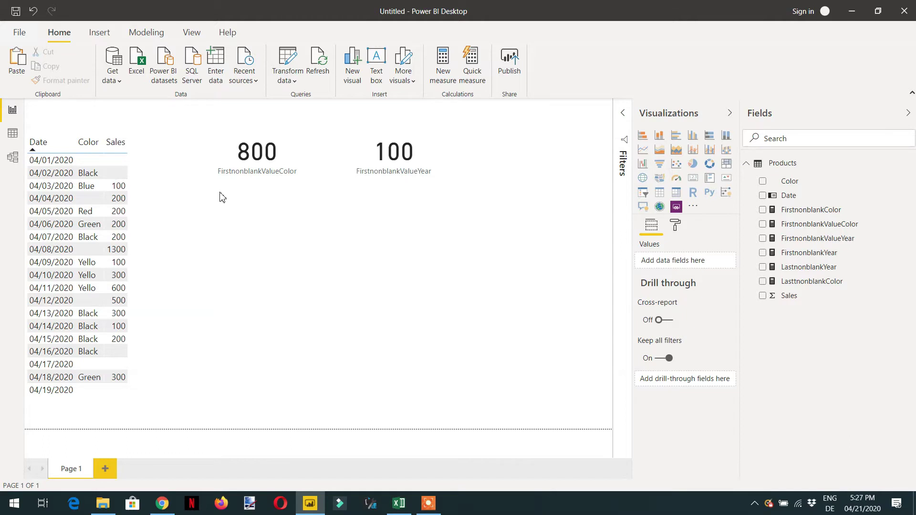
Step: Copy the FirstnonblankValueYear formula from the 100 card's measure and add a new blank measure
left_click(440, 178)
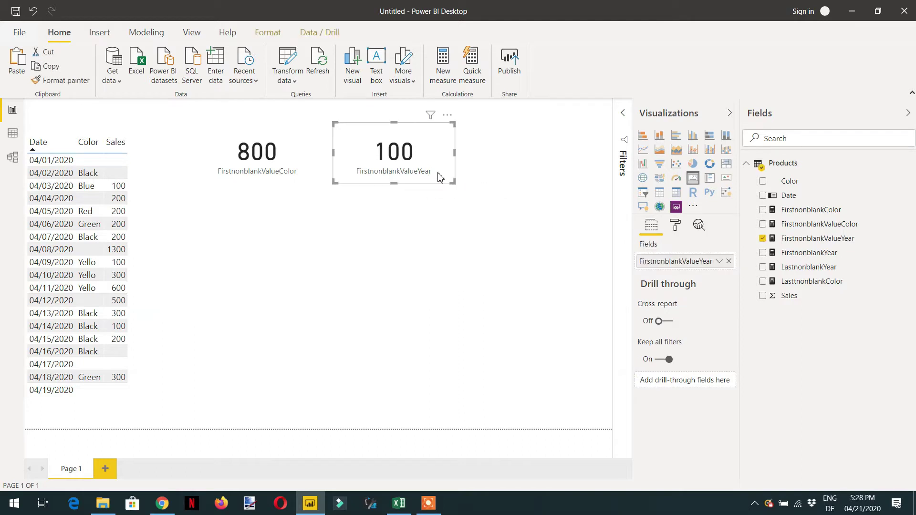
left_click(804, 242)
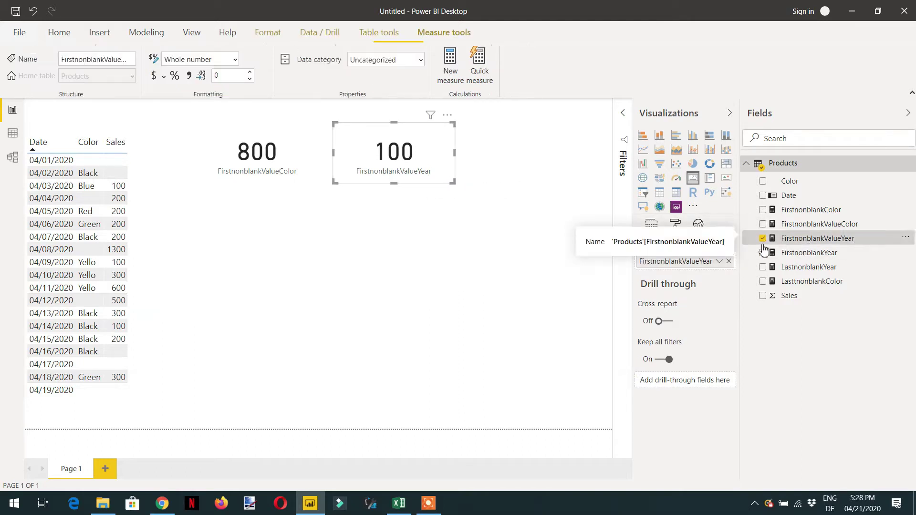
left_click_drag(440, 107, 27, 101)
key("ctrl+c")
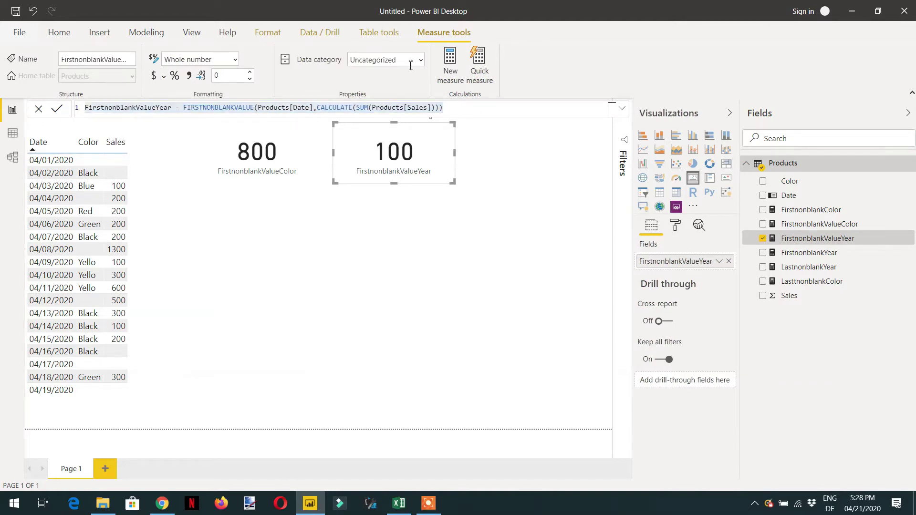
left_click(450, 76)
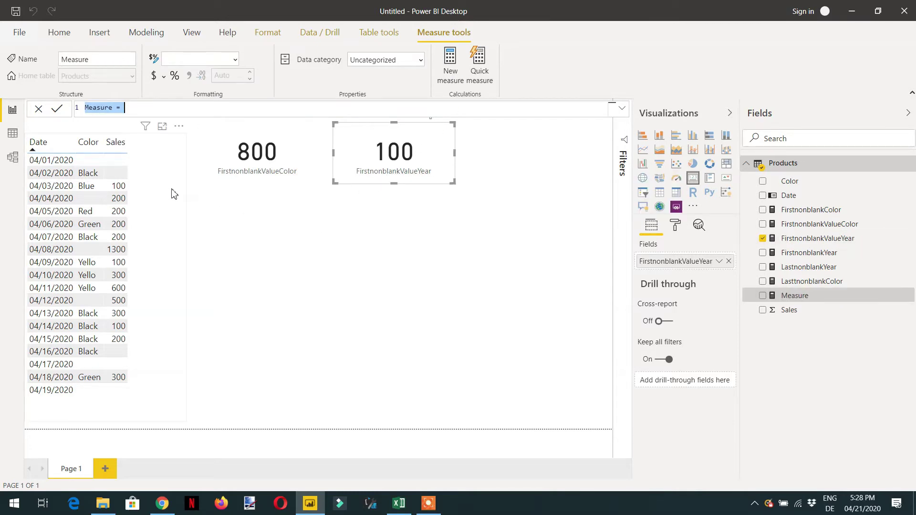
Step: Paste the copied formula and rename the measure to LastnonblankValueYear
key("ctrl+v")
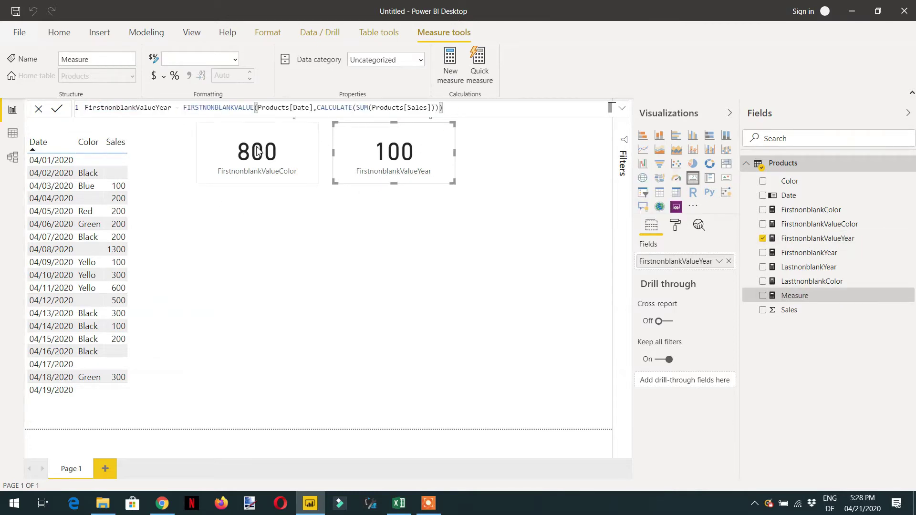
left_click(103, 106)
key("BackSpace")
key("BackSpace")
key("BackSpace")
key("BackSpace")
type("Las")
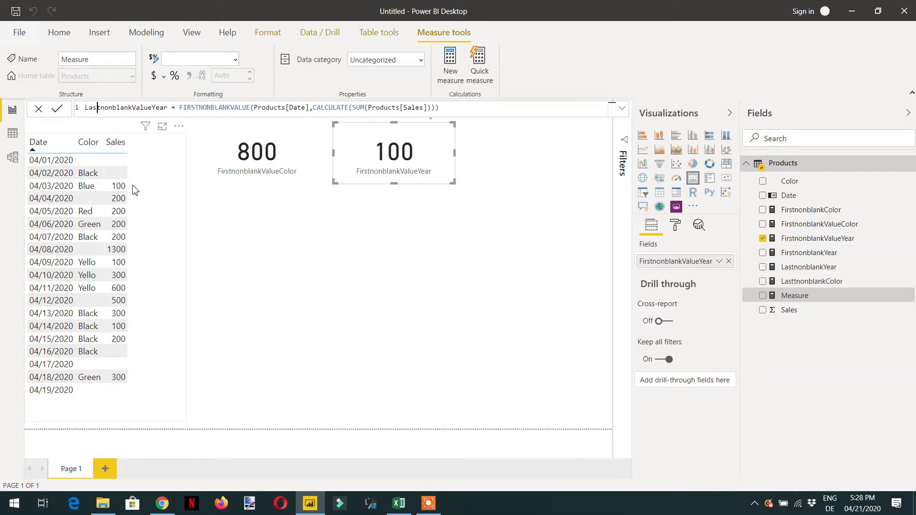
Step: Swap FIRSTNONBLANKVALUE for LASTNONBLANKVALUE from autocomplete, commit the measure, and select the 100 card
key("ctrl+Right")
key("Left")
key("Left")
key("Left")
key("Left")
key("Left")
key("Left")
key("Left")
key("Left")
key("Left")
key("Right")
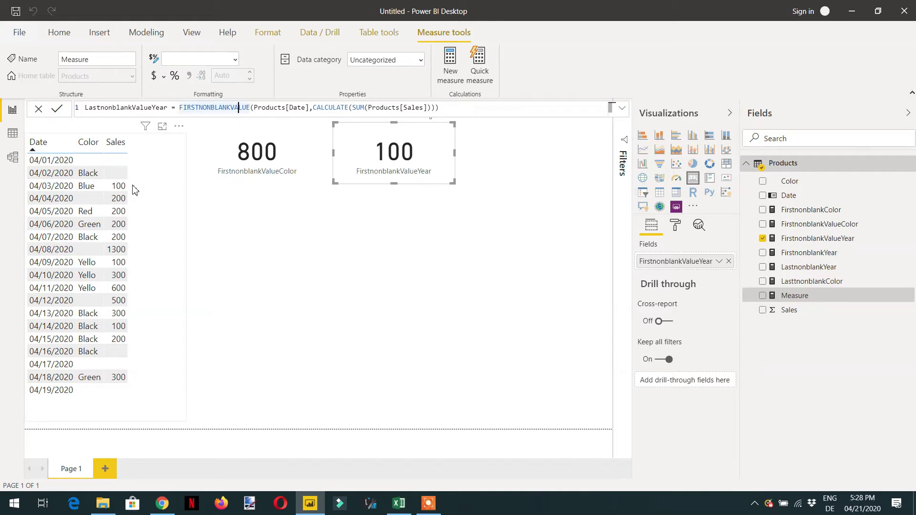
key("Right")
key("BackSpace")
key("BackSpace")
key("BackSpace")
key("BackSpace")
key("BackSpace")
key("BackSpace")
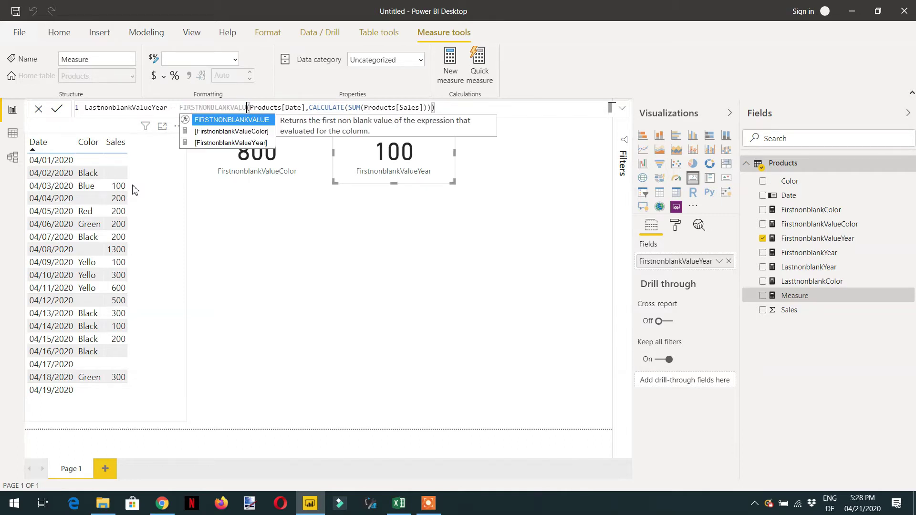
key("BackSpace")
key("BackSpace")
key("BackSpace")
key("BackSpace")
key("BackSpace")
key("BackSpace")
key("BackSpace")
key("BackSpace")
key("BackSpace")
key("BackSpace")
key("BackSpace")
key("BackSpace")
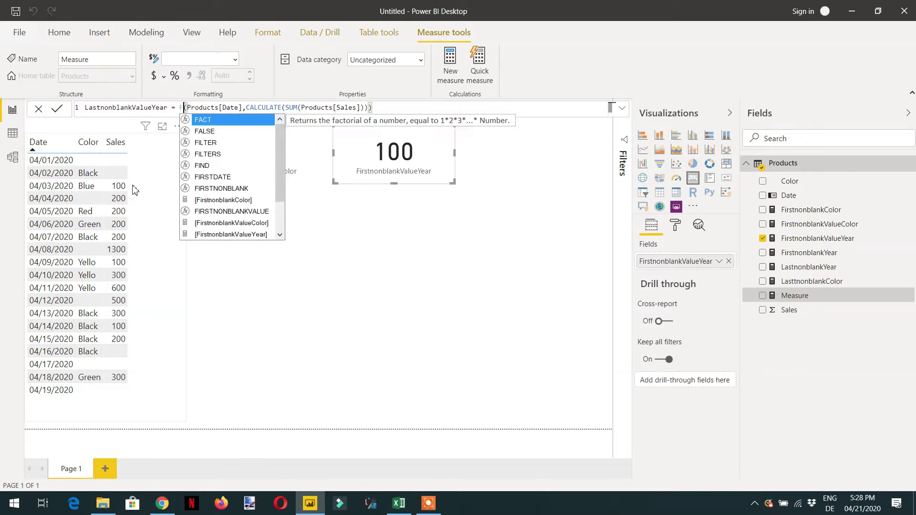
type("las")
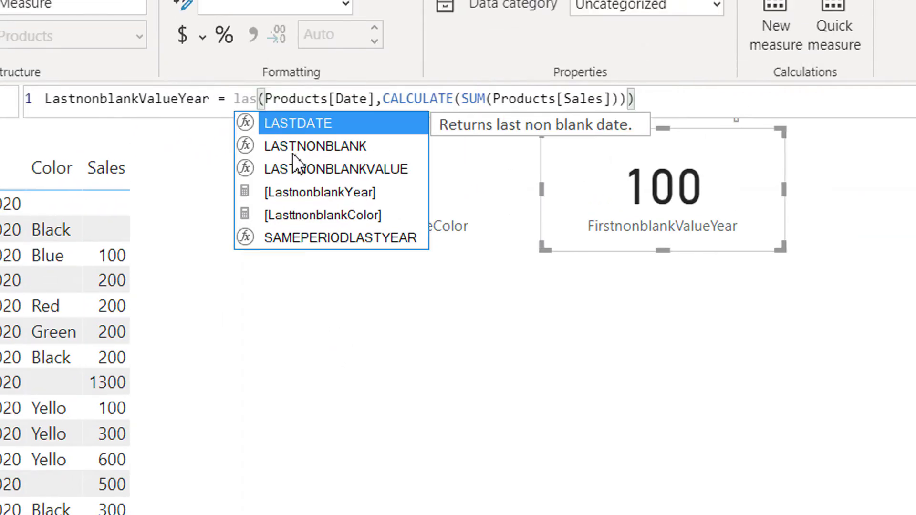
left_click(314, 167)
left_click(314, 167)
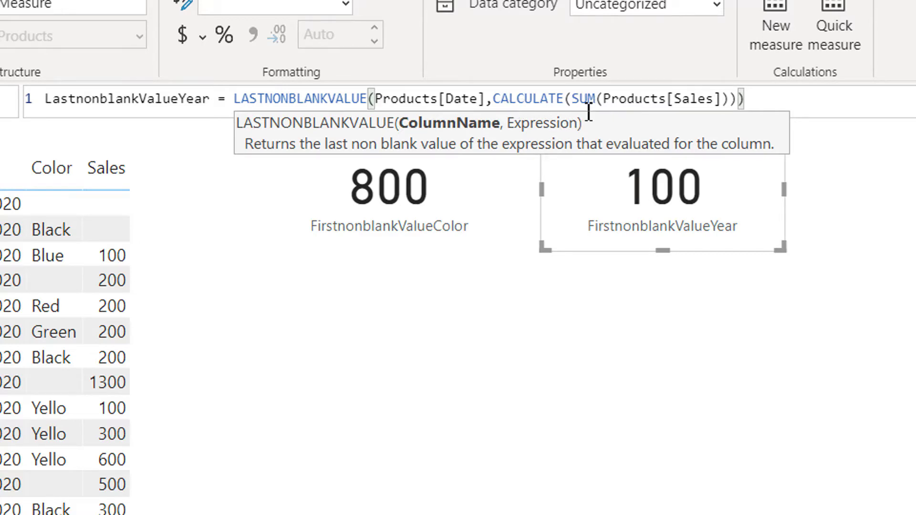
left_click(578, 104)
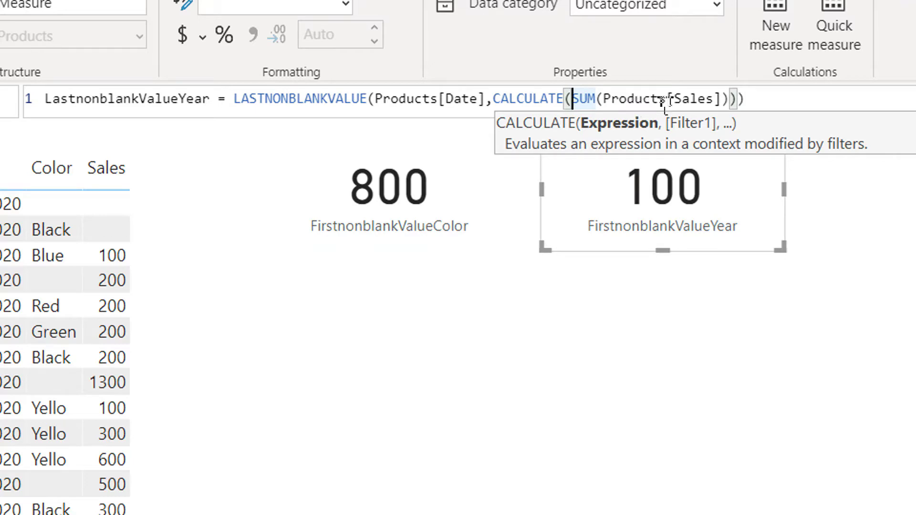
left_click(771, 100)
key("Return")
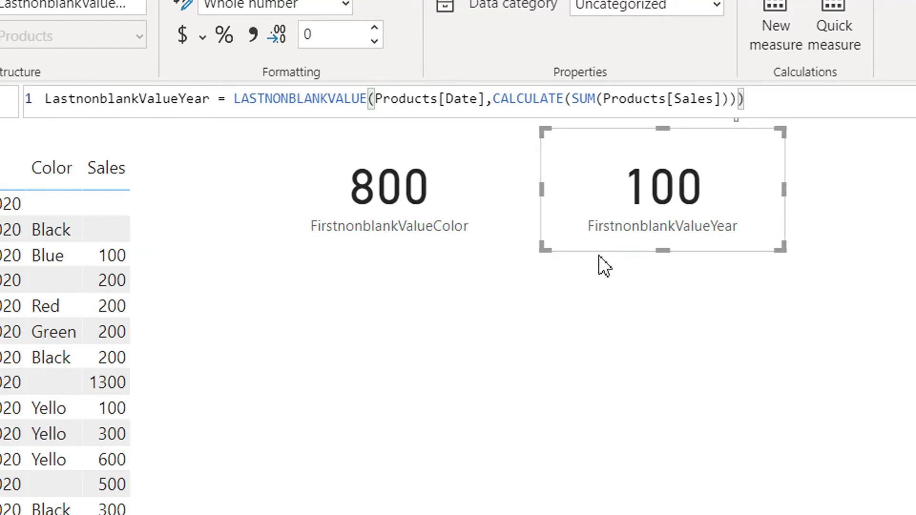
left_click(592, 231)
Step: Duplicate the 100 card below the original and switch the copy to LastnonblankValueYear, showing 300
key("ctrl+c")
key("ctrl+v")
left_click_drag(594, 251, 604, 363)
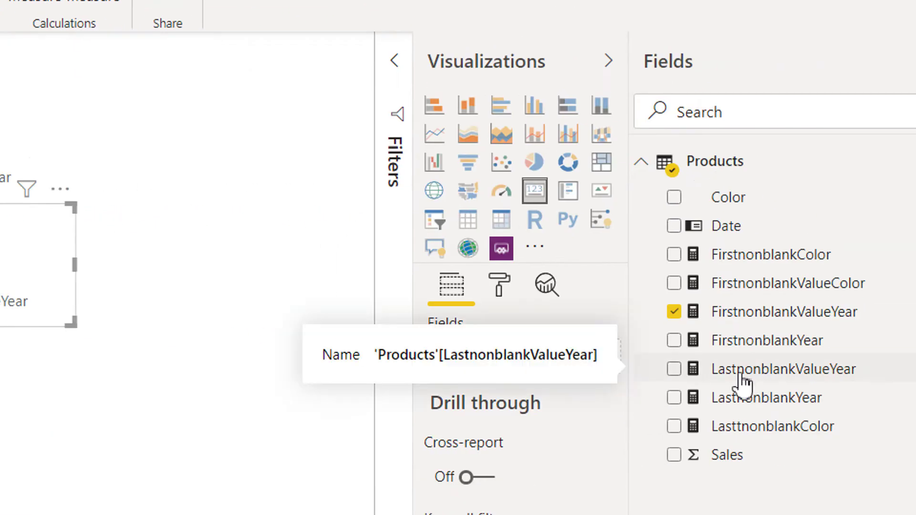
left_click_drag(763, 380, 542, 375)
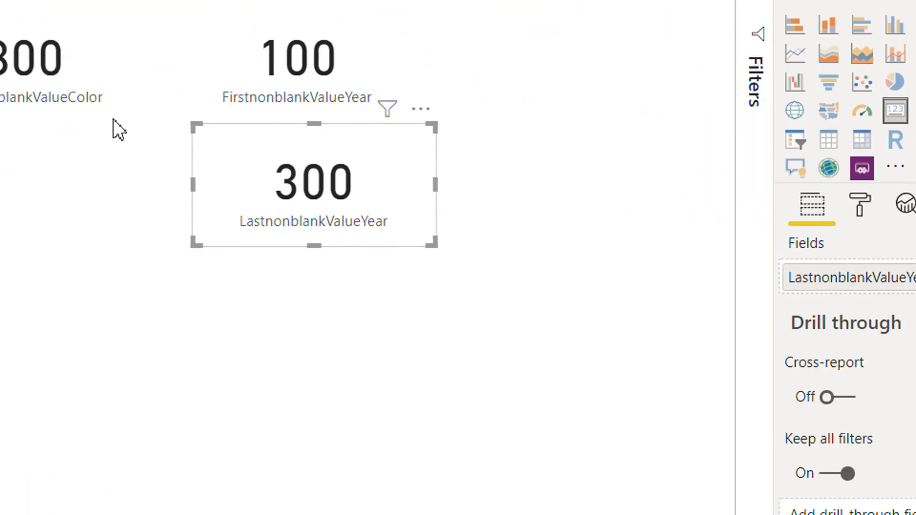
left_click(362, 111)
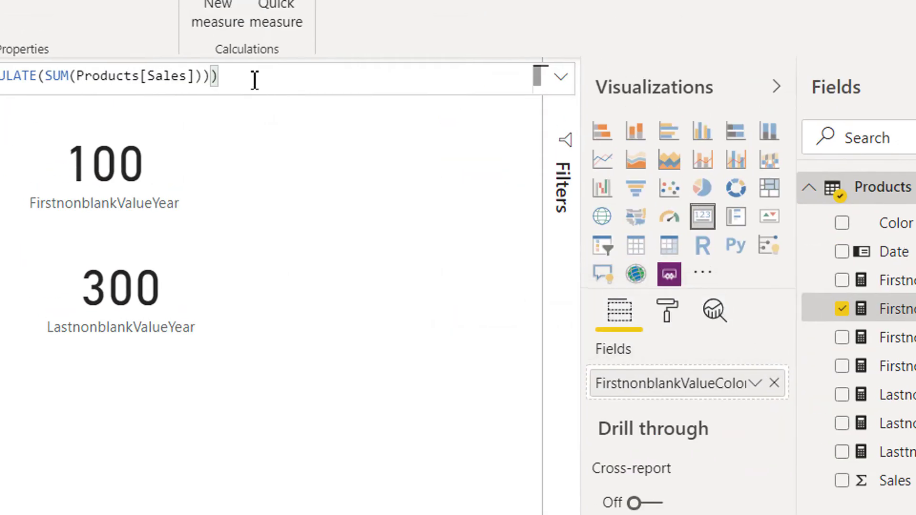
Step: Copy the FirstnonblankValueColor formula into a new measure and rename it LastnonblankValueColor
left_click_drag(253, 80, 118, 78)
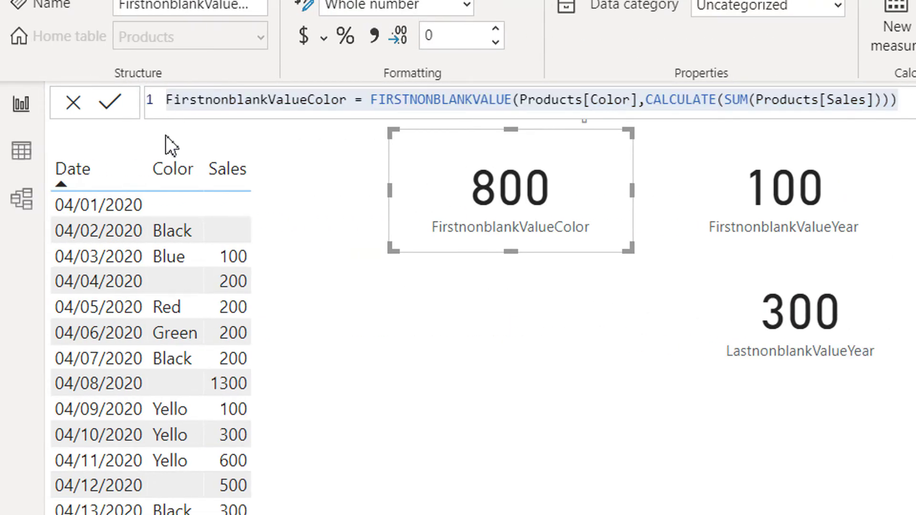
left_click(166, 138)
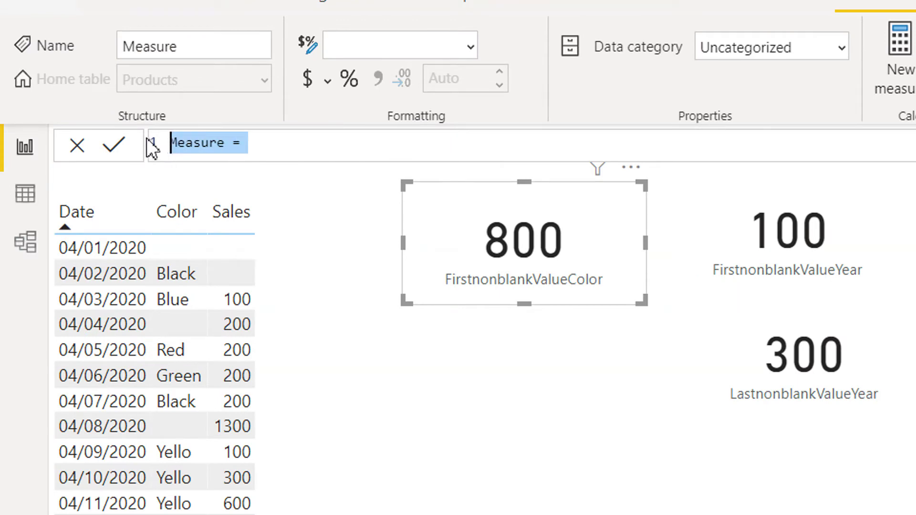
key("Escape")
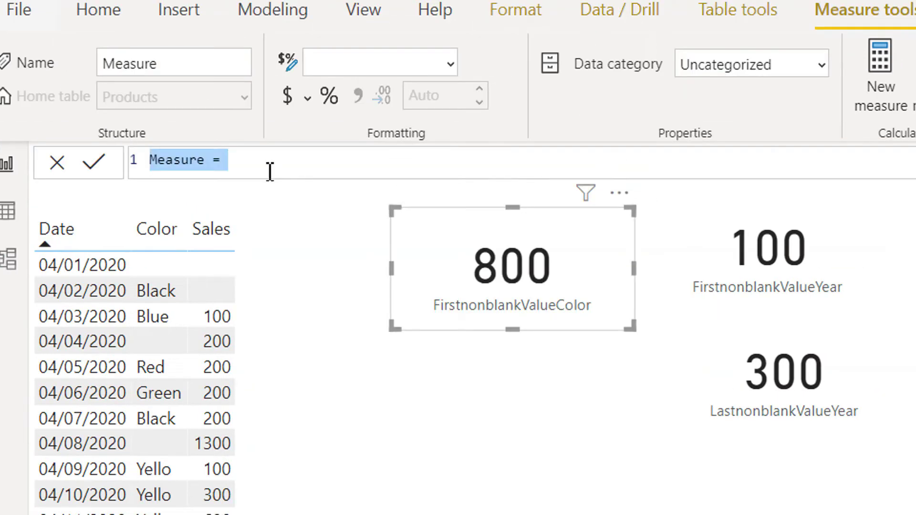
key("ctrl+v")
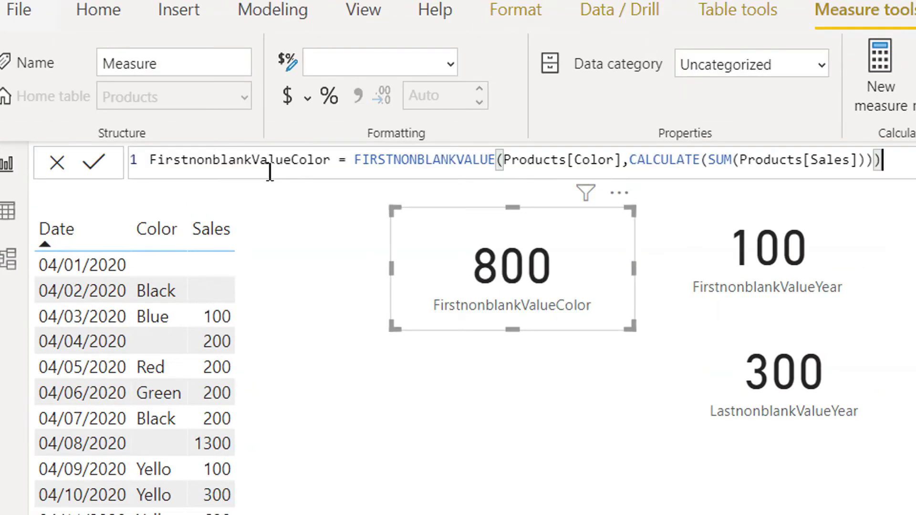
key("Left")
key("Left")
key("Left")
key("Left")
key("Left")
key("Left")
key("Left")
key("Left")
key("Left")
key("Left")
key("Left")
key("Left")
key("Left")
key("Left")
key("Left")
key("Left")
key("Left")
key("Left")
key("Left")
key("Left")
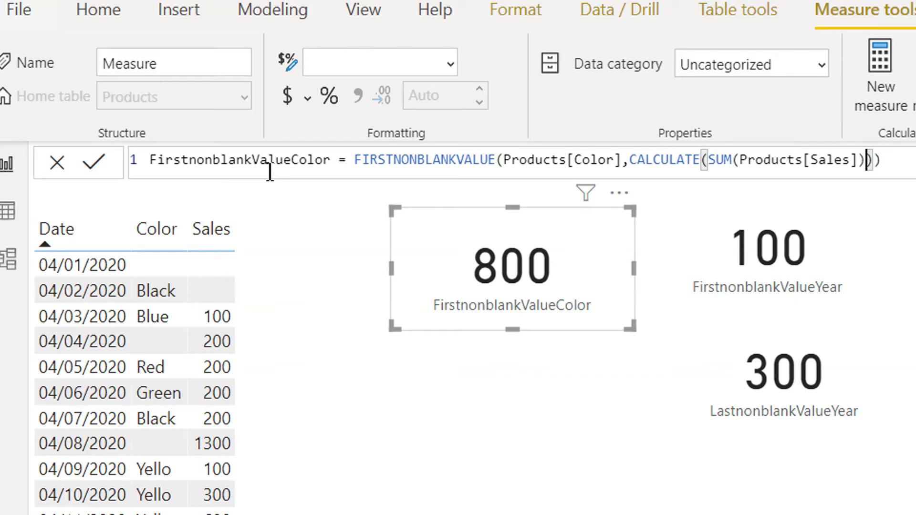
key("Left")
key("Left")
key("Left")
key("Left")
key("Left")
key("Left")
key("Left")
key("Left")
key("Left")
key("Left")
key("Left")
key("Left")
key("Left")
key("Left")
key("Left")
key("Left")
key("Left")
key("Left")
key("Left")
key("Left")
key("Left")
key("Left")
key("Left")
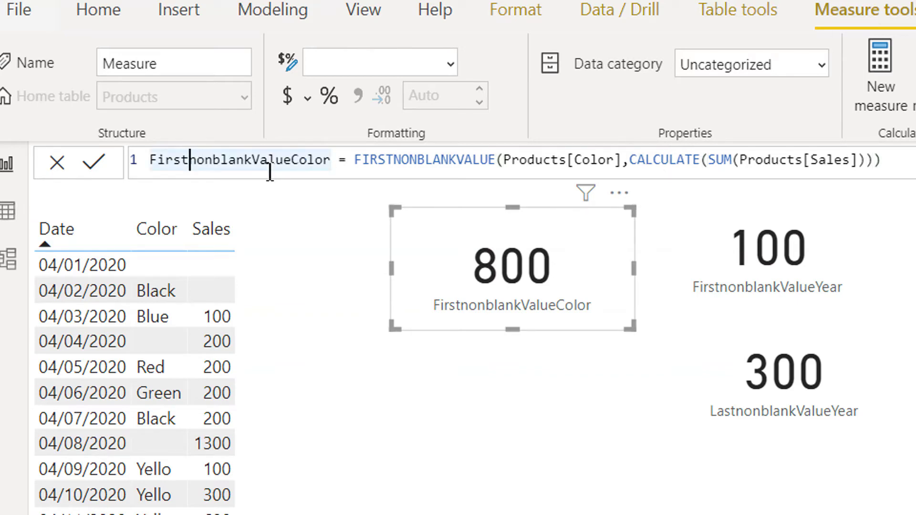
key("Right")
key("BackSpace")
key("BackSpace")
key("BackSpace")
key("BackSpace")
key("BackSpace")
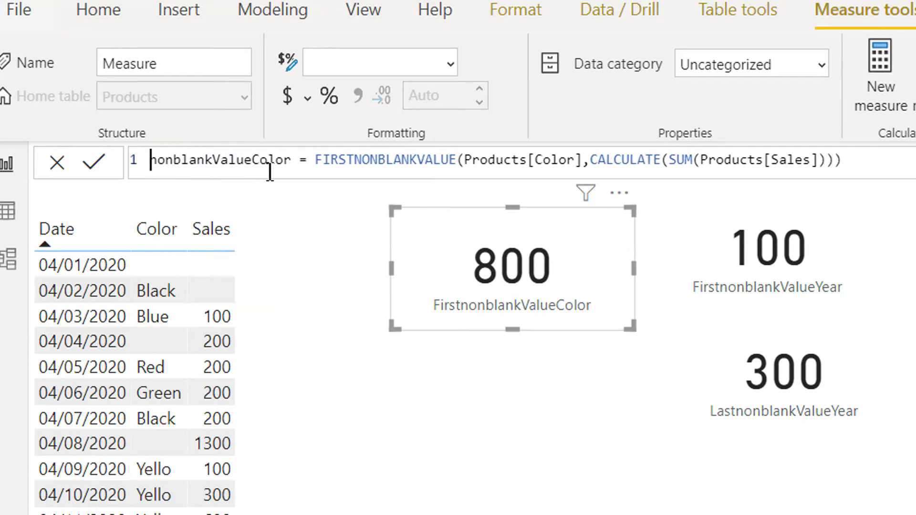
type("Last")
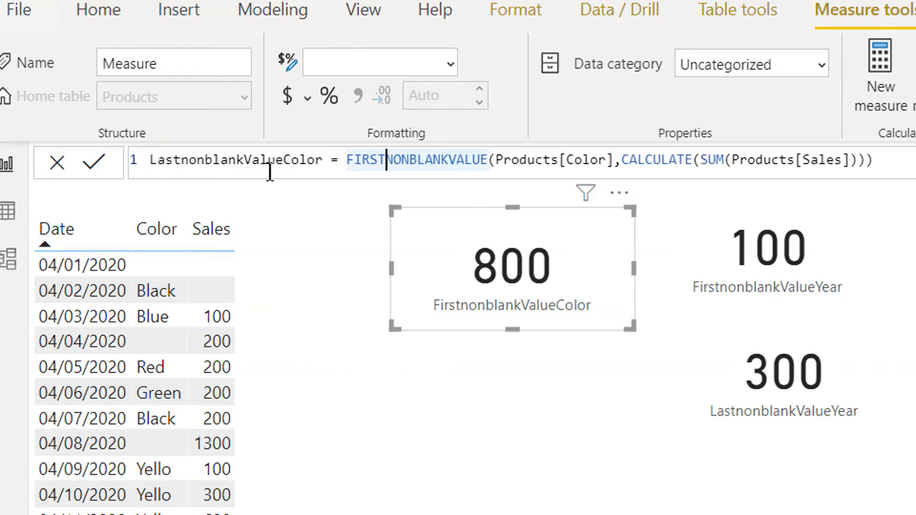
Step: Change the function to LASTNONBLANKVALUE, fixing the wrong autocomplete pick, and commit the measure
key("Left")
key("Right")
key("BackSpace")
key("BackSpace")
key("BackSpace")
key("BackSpace")
key("BackSpace")
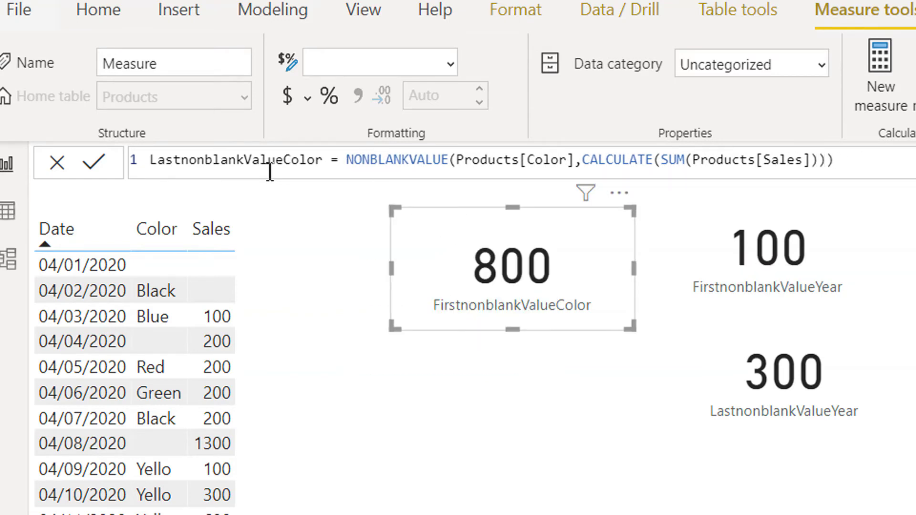
type("las")
key("Tab")
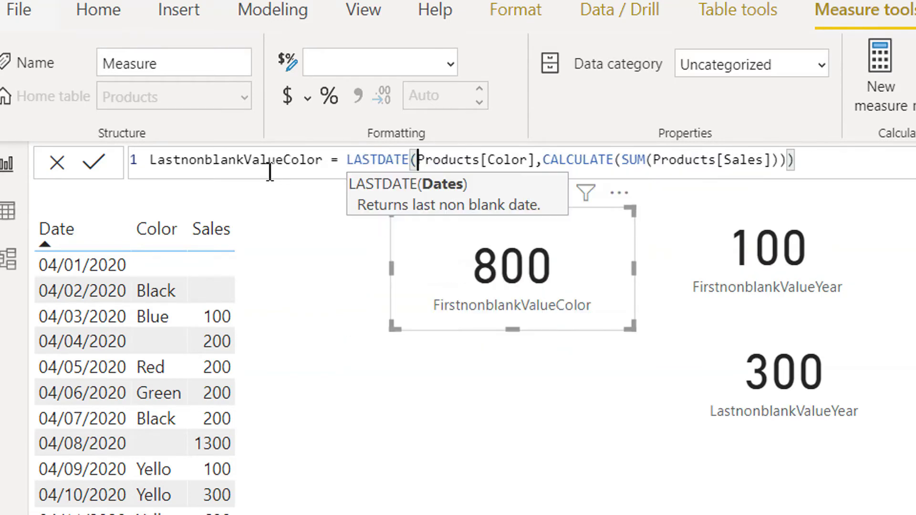
key("BackSpace")
key("BackSpace")
key("BackSpace")
key("BackSpace")
key("BackSpace")
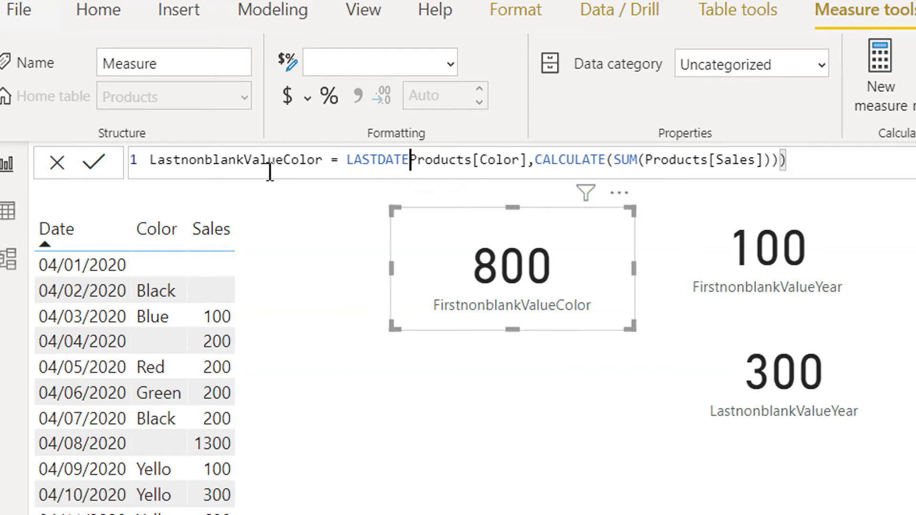
type("no")
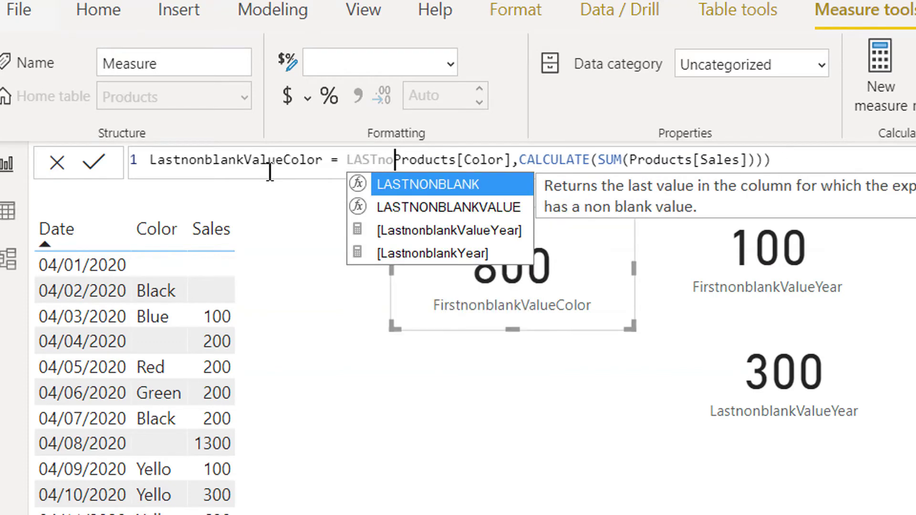
key("Down")
key("Tab")
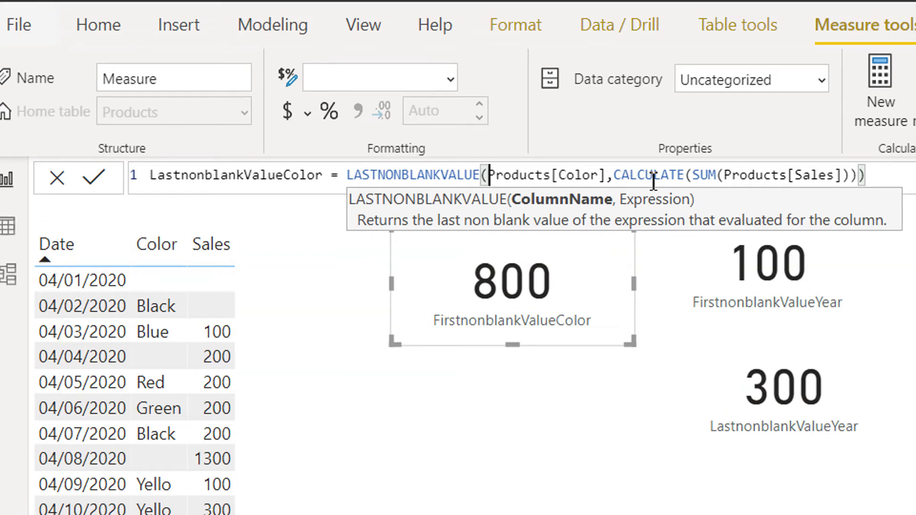
left_click(783, 179)
key("Return")
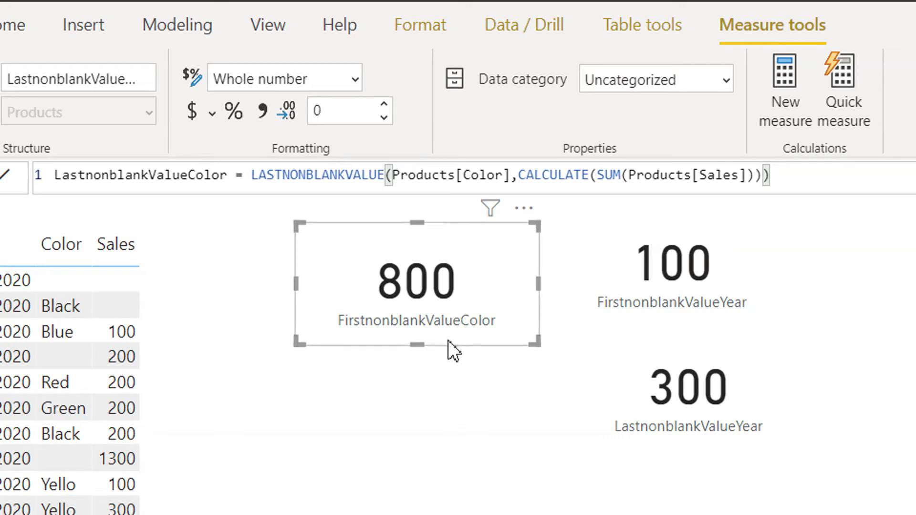
Step: Copy the 800 card below itself, set it to LastnonblankValueColor (1000), and align it
left_click_drag(446, 337, 462, 441)
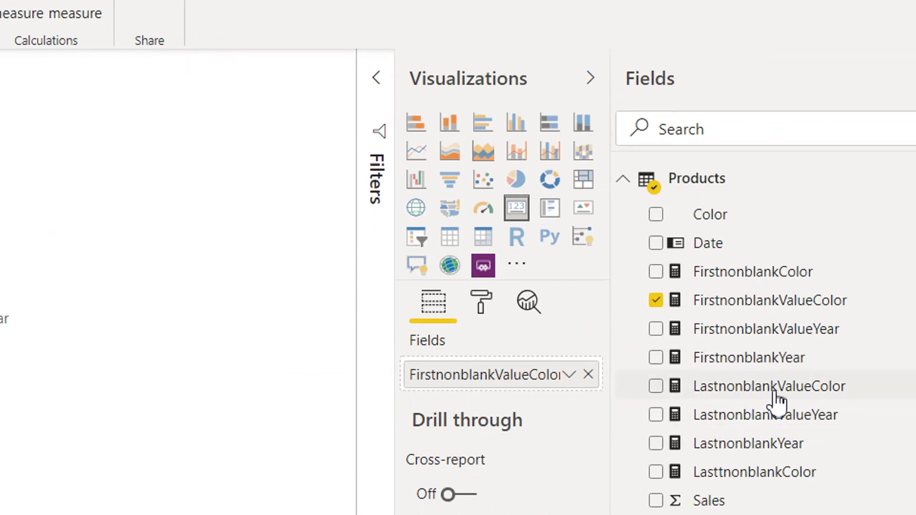
left_click_drag(778, 402, 495, 380)
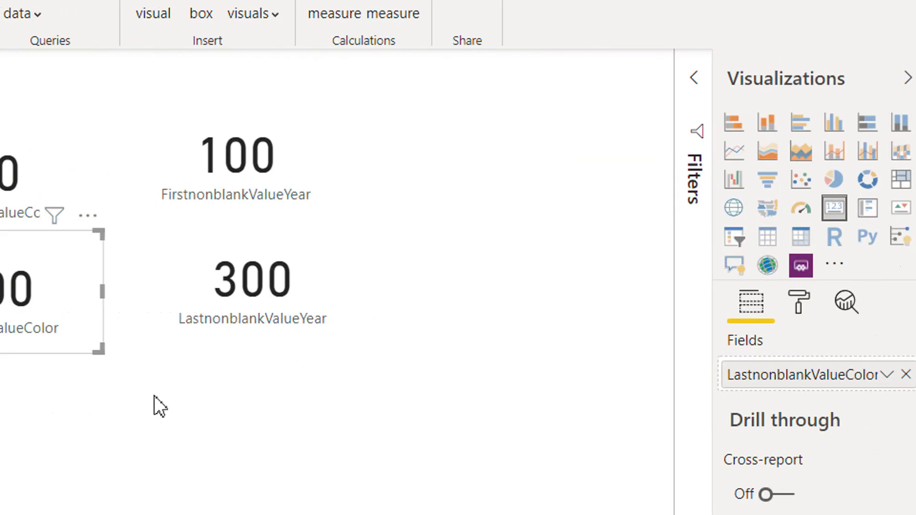
left_click_drag(239, 321, 236, 342)
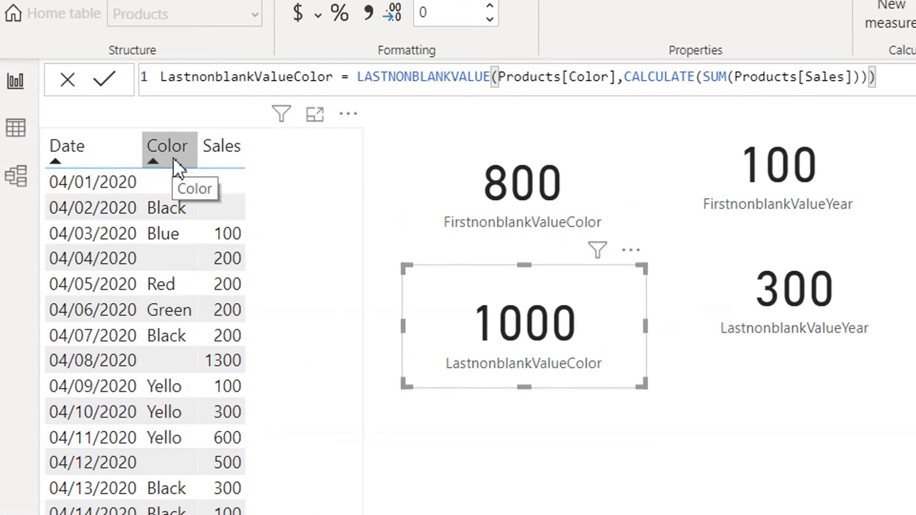
Step: Sort the sales table visual on its Color column so the Yello rows group together
left_click(173, 156)
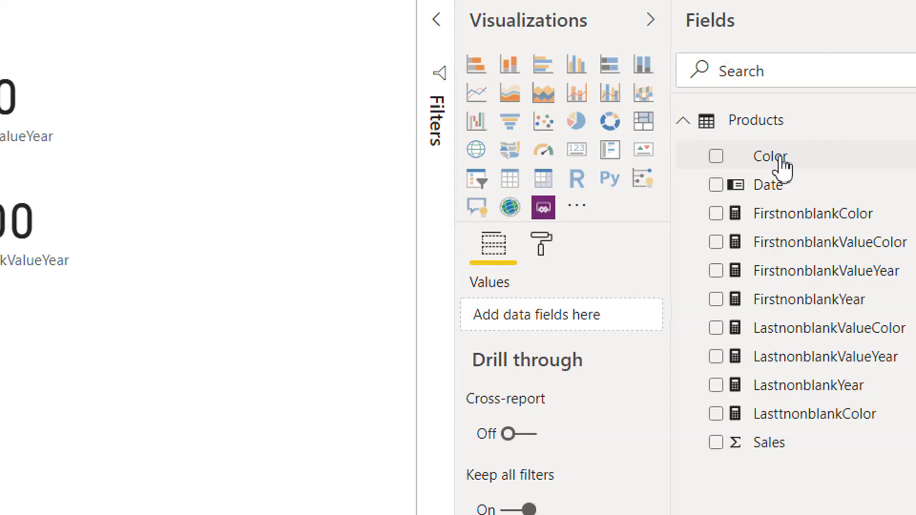
Step: Build a Color slicer with 14 pt text, make it taller, and select Black
left_click_drag(779, 168, 162, 328)
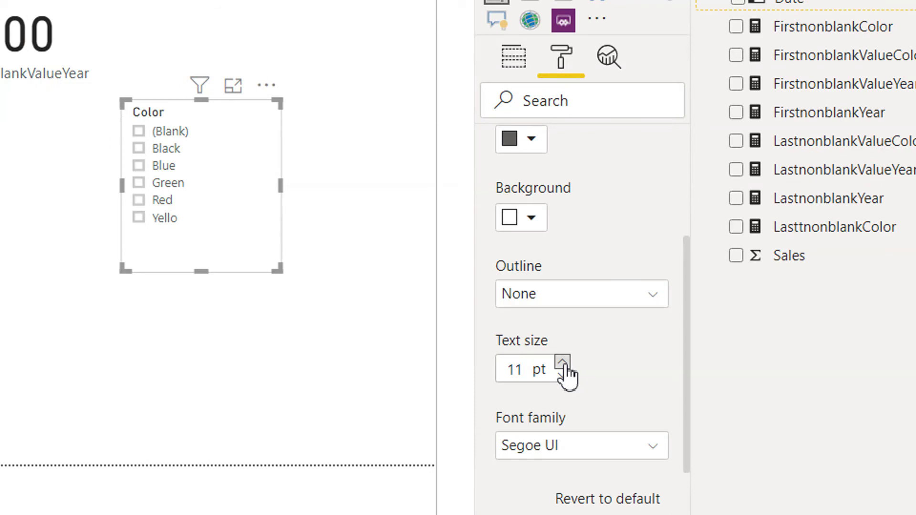
left_click(563, 363)
left_click(563, 363)
left_click(563, 362)
left_click_drag(204, 276, 198, 318)
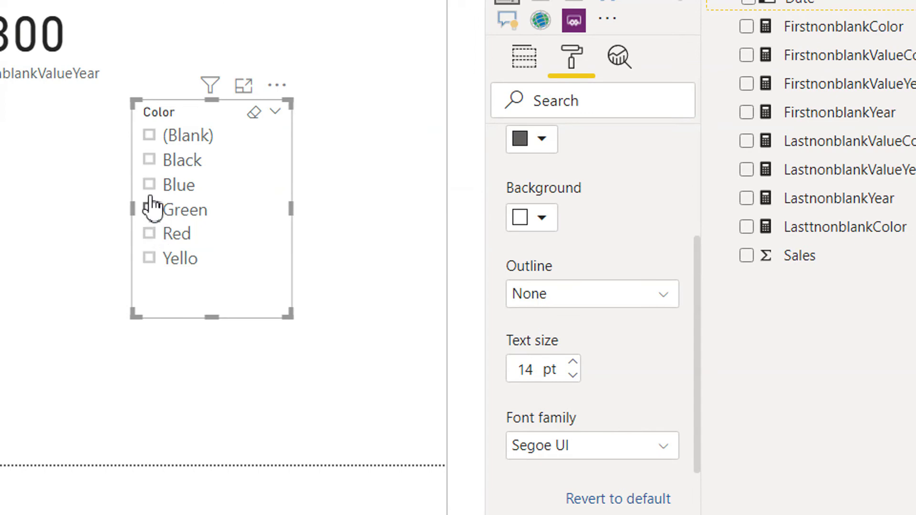
left_click(150, 164)
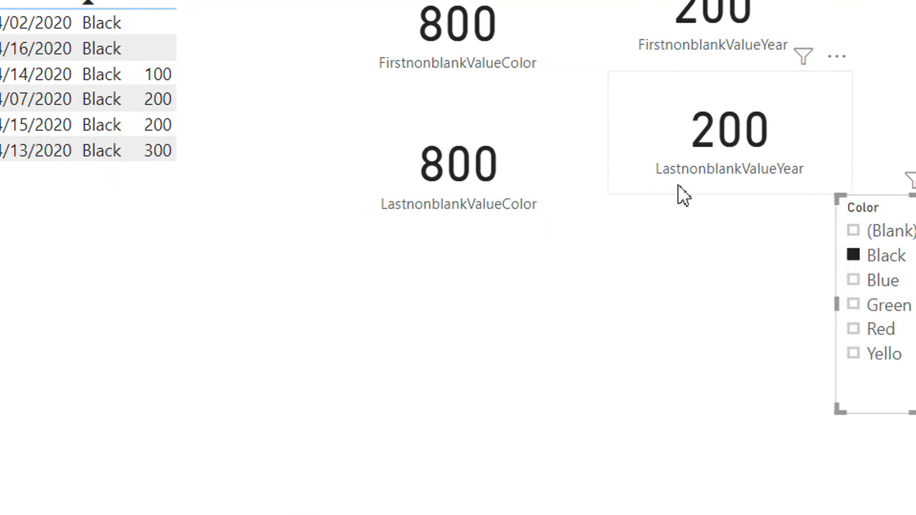
Step: Sort the table by Date, then switch the Color slicer through Blue, Yello and finally Green
left_click(644, 170)
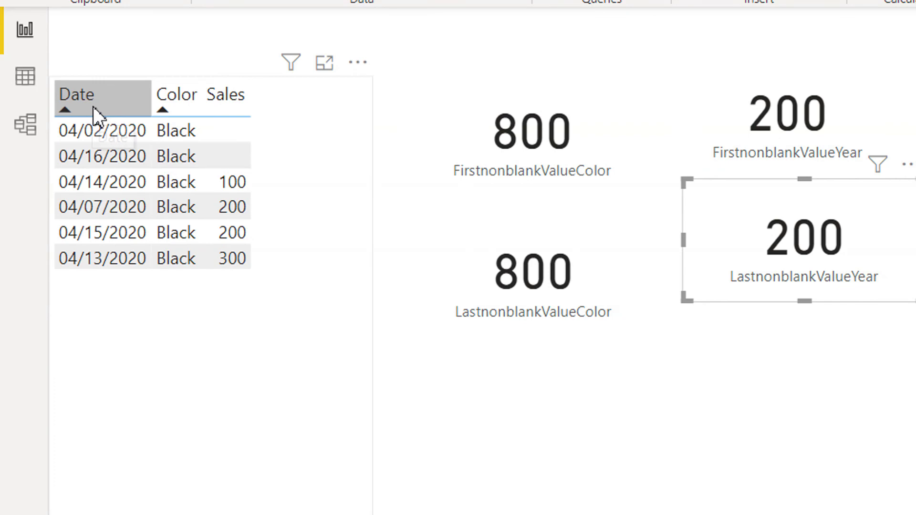
left_click(105, 107)
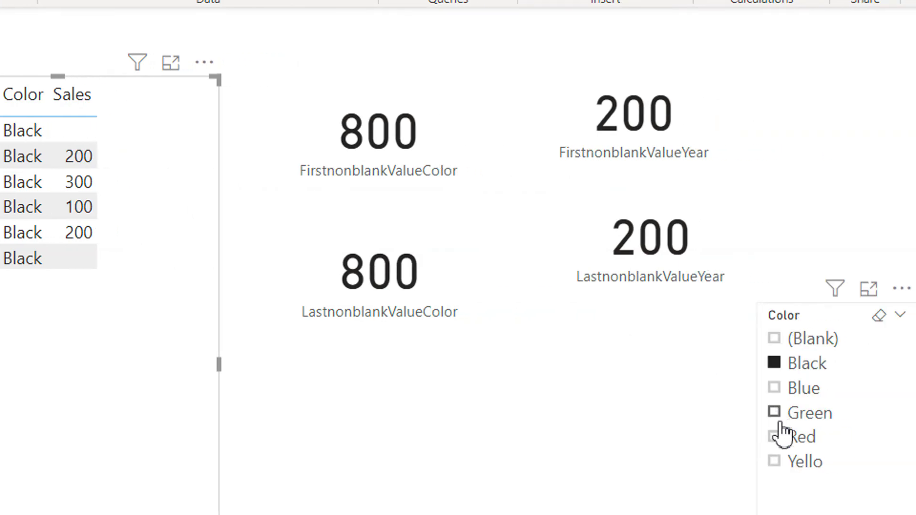
left_click(779, 392)
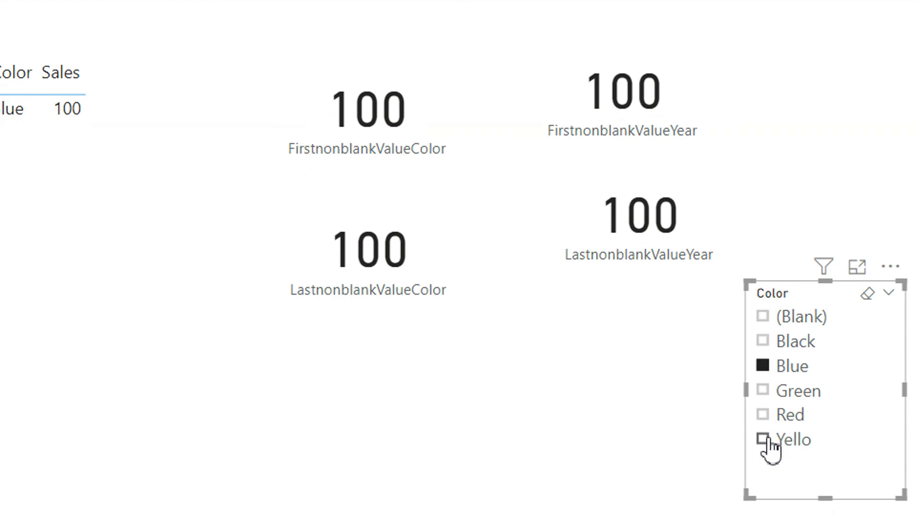
left_click(770, 441)
left_click(767, 395)
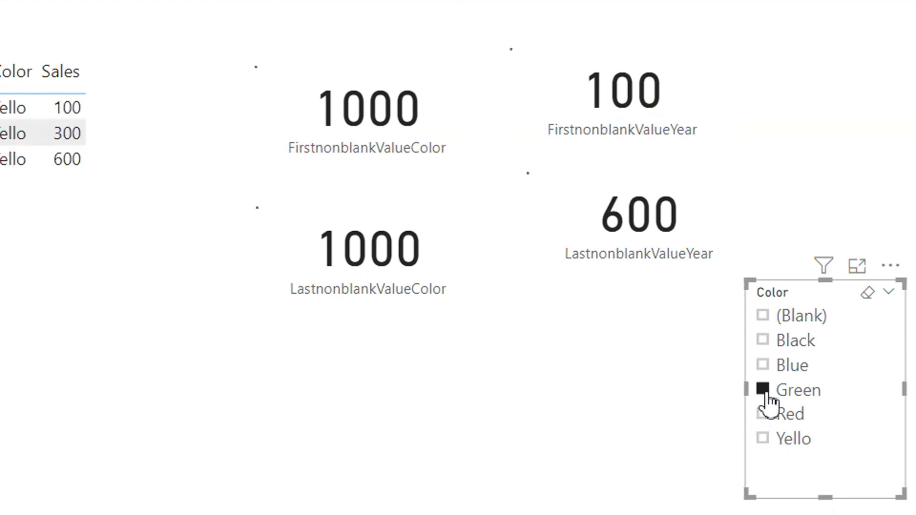